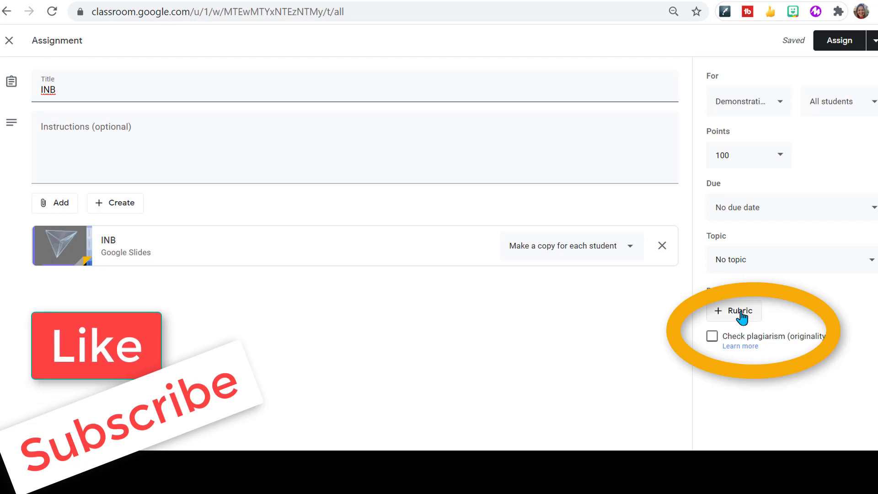
- Start creating a rubric for the assignment and title its criterion "INB Rubric"
click(740, 314)
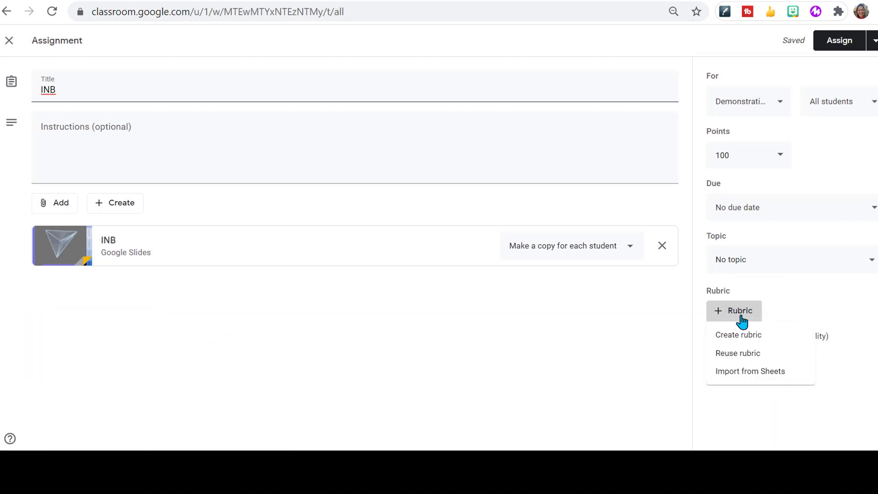
click(740, 339)
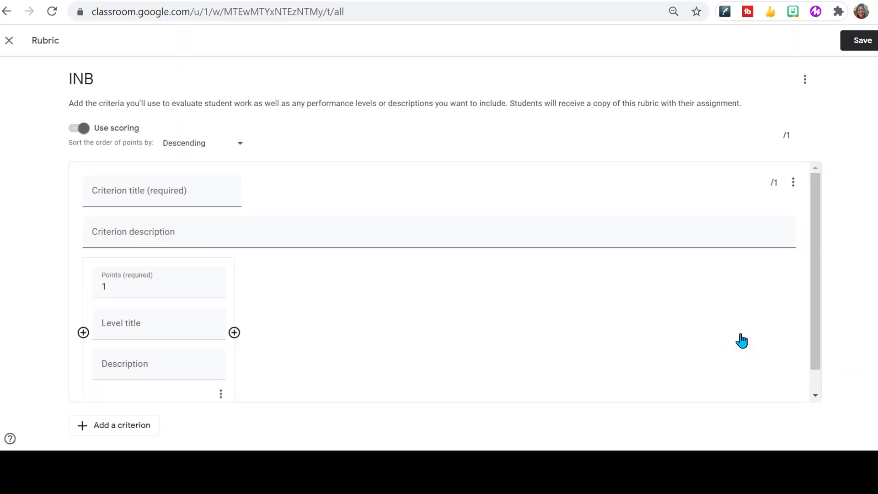
click(123, 191)
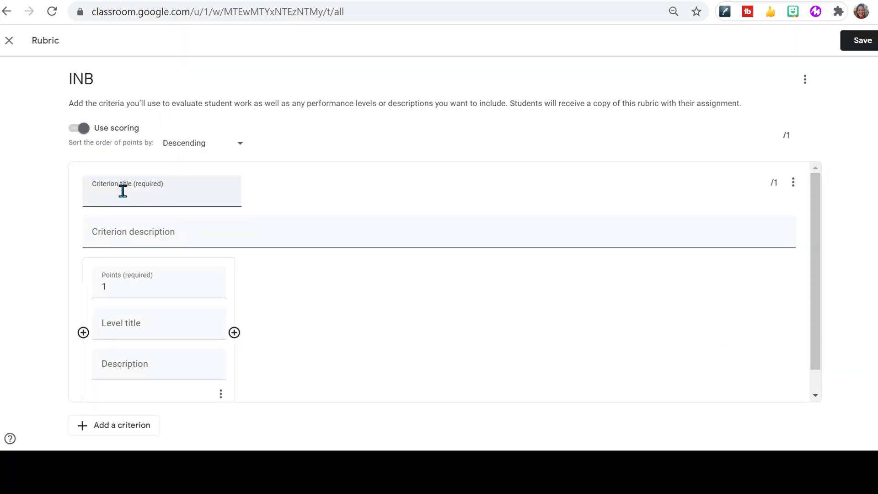
text(INB)
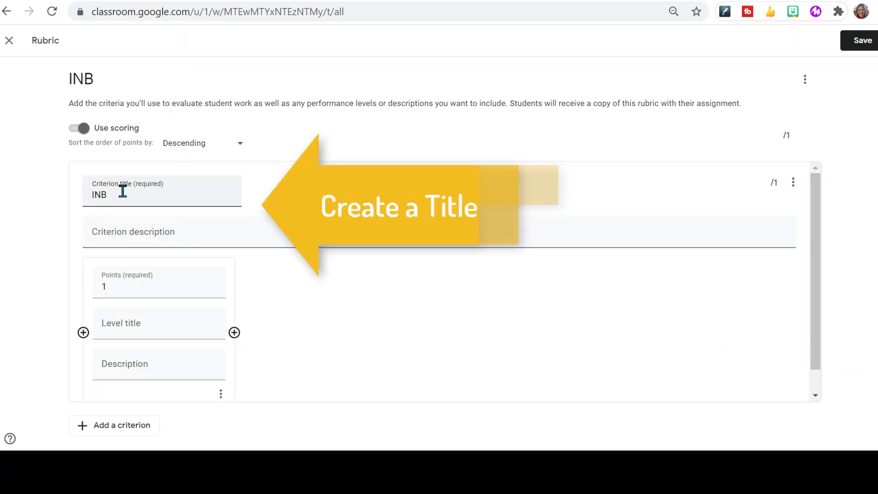
text( Rubric)
scroll(562, 300, down, 1)
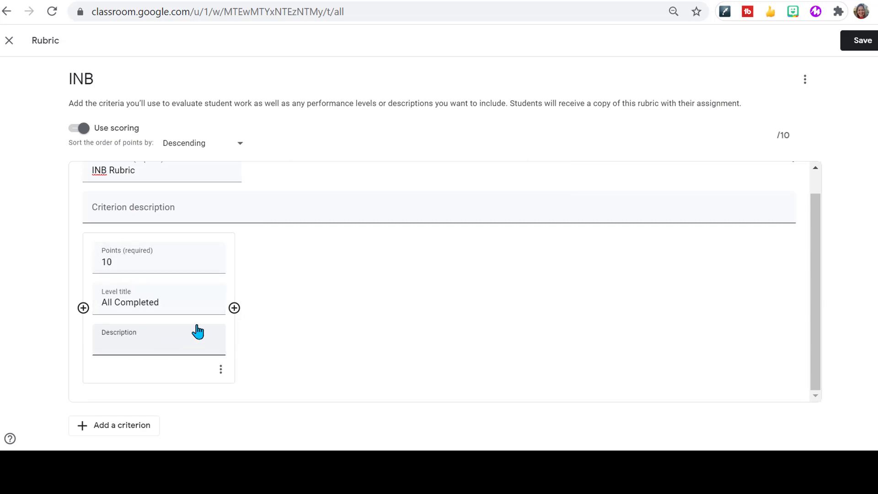
- Add a second rubric level titled "Majority Complete"
click(234, 309)
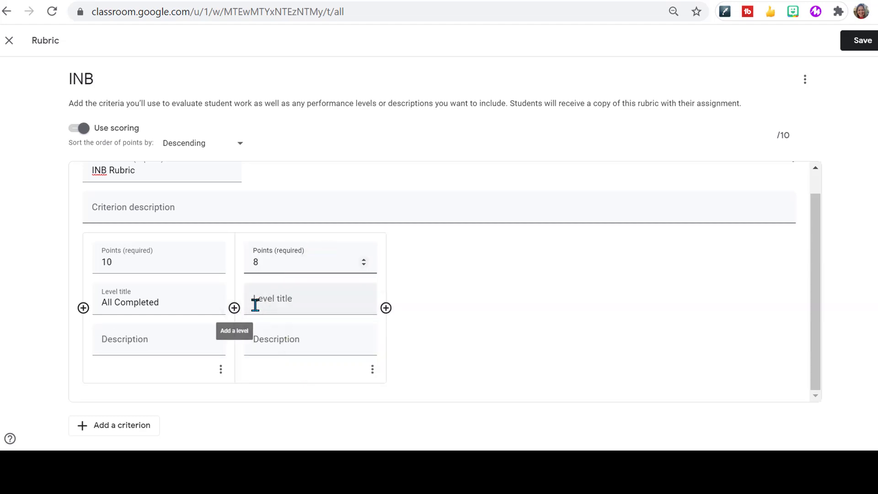
click(255, 305)
text(Majority C)
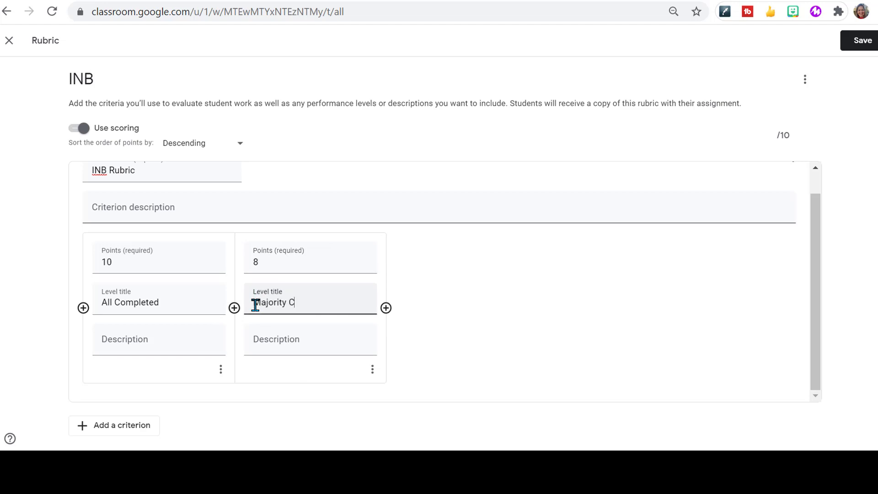
text(omplete)
- Add a third level worth 6 points titled "Minimally complete"
click(382, 315)
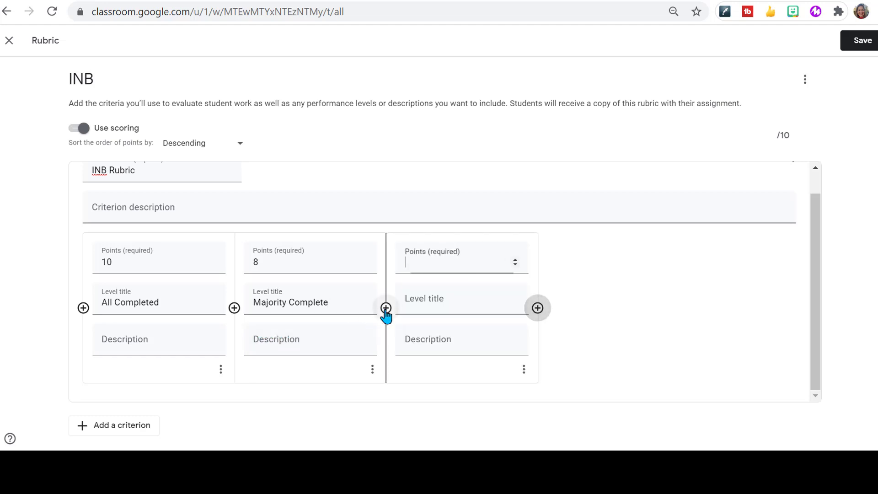
text(6)
key(Tab)
text(Minimally complete)
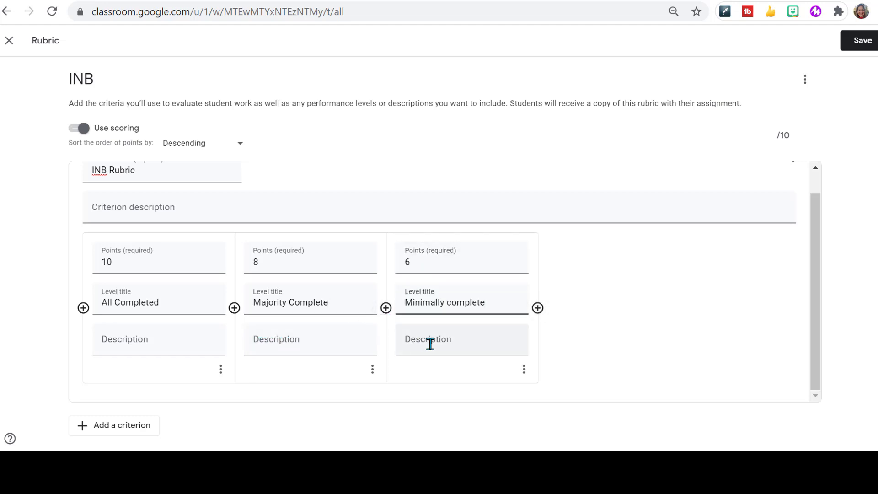
- Add a fourth level worth 0 points titled "Incomplete"
click(537, 309)
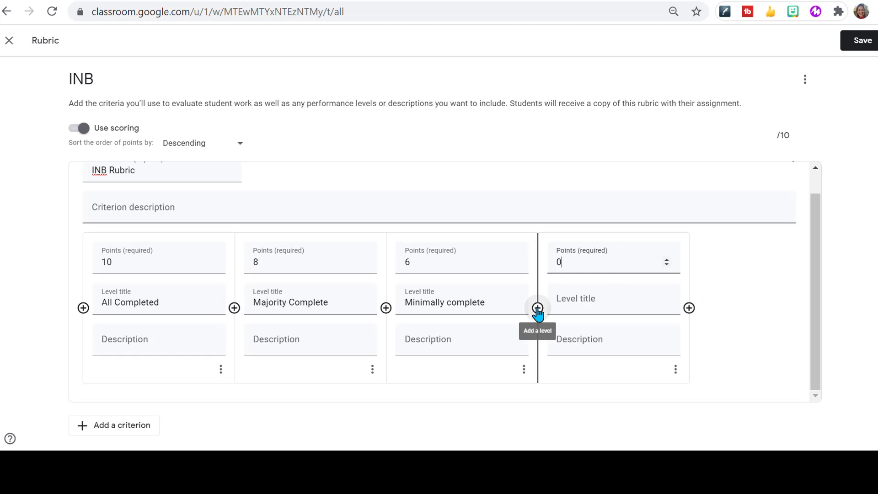
click(558, 301)
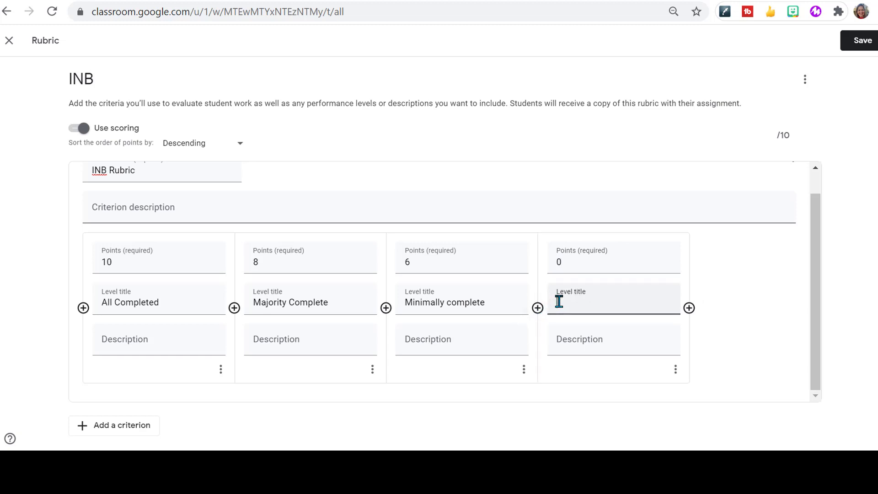
text(Incomplete)
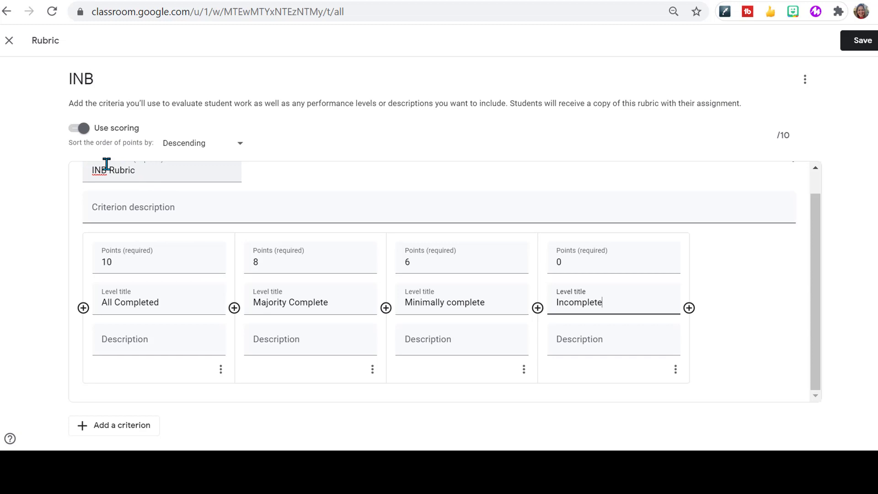
- Save the rubric and assign the INB assignment
click(857, 44)
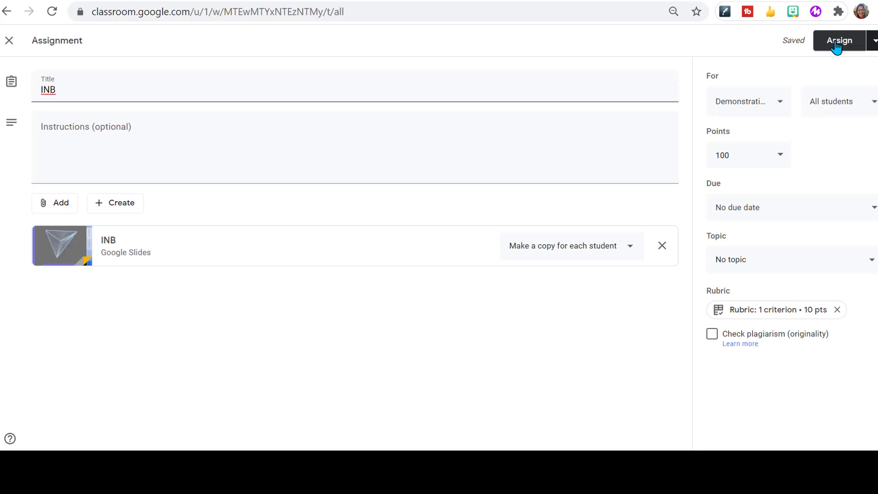
click(839, 45)
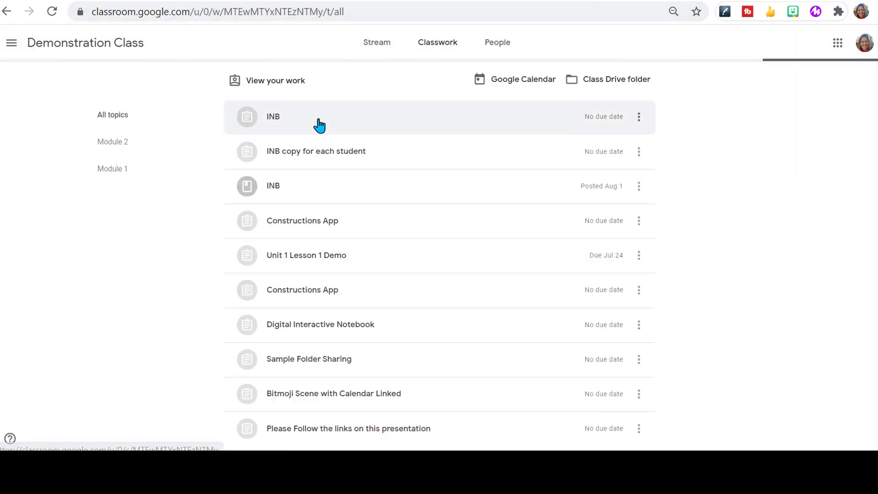
- Expand the INB assignment in the classwork list and view its attached rubric
click(317, 125)
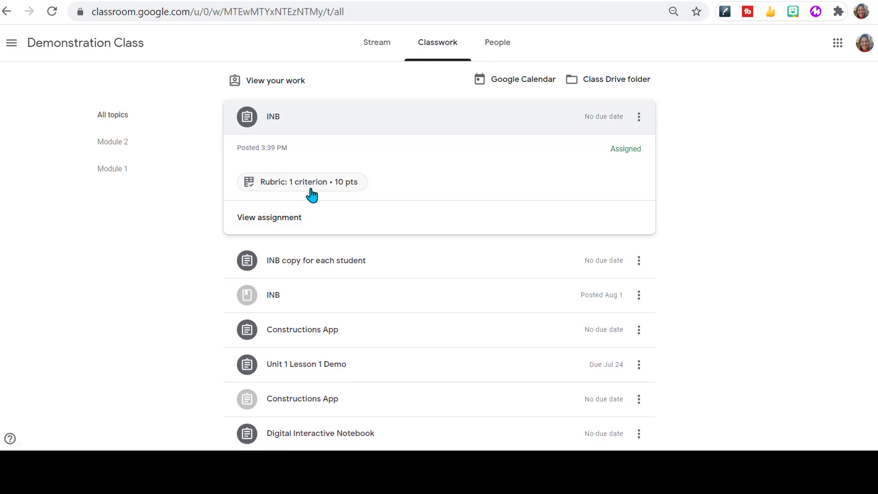
click(294, 186)
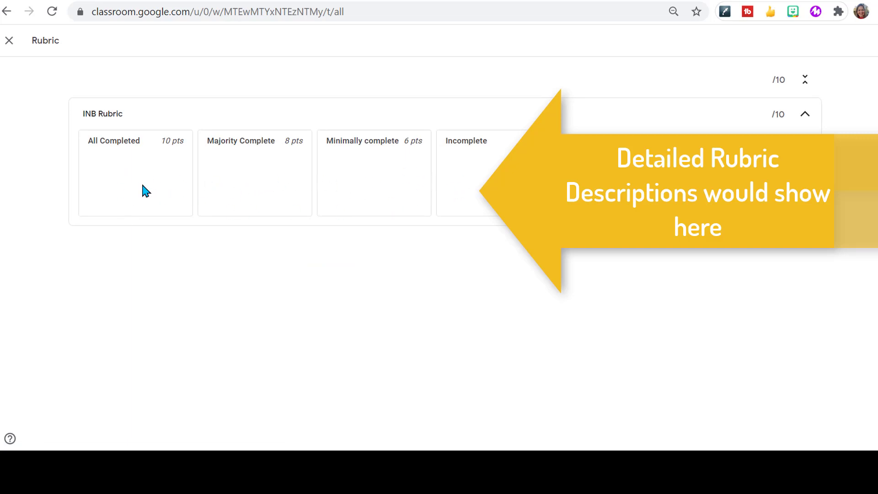
click(9, 42)
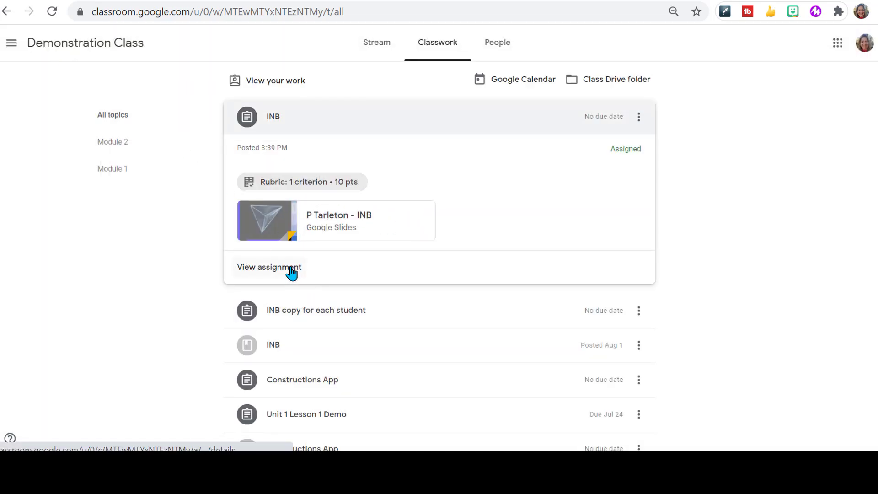
- Open the INB assignment as a student and turn in the work
click(292, 272)
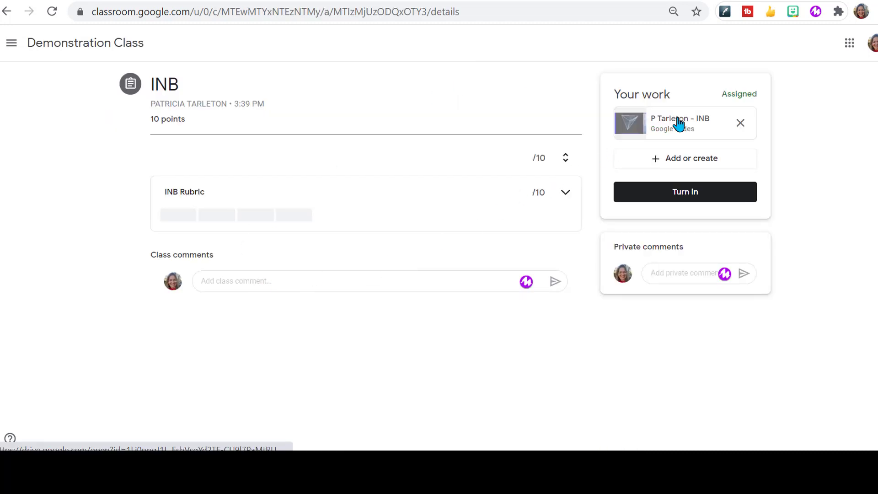
click(670, 195)
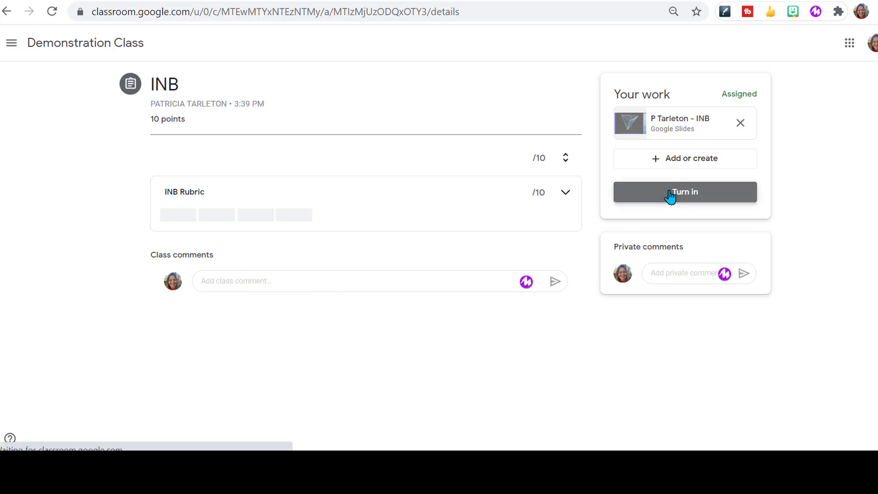
click(504, 290)
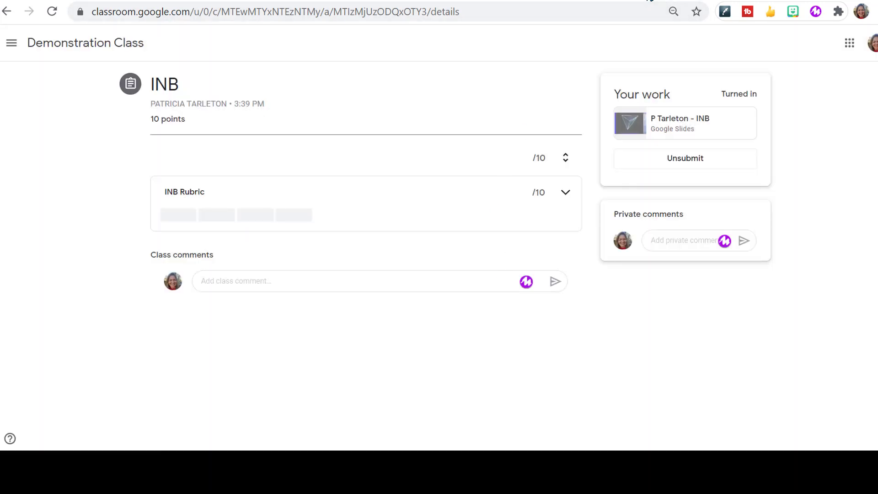
- Open the student's turned-in INB submission for grading from the teacher's classwork view
click(652, 1)
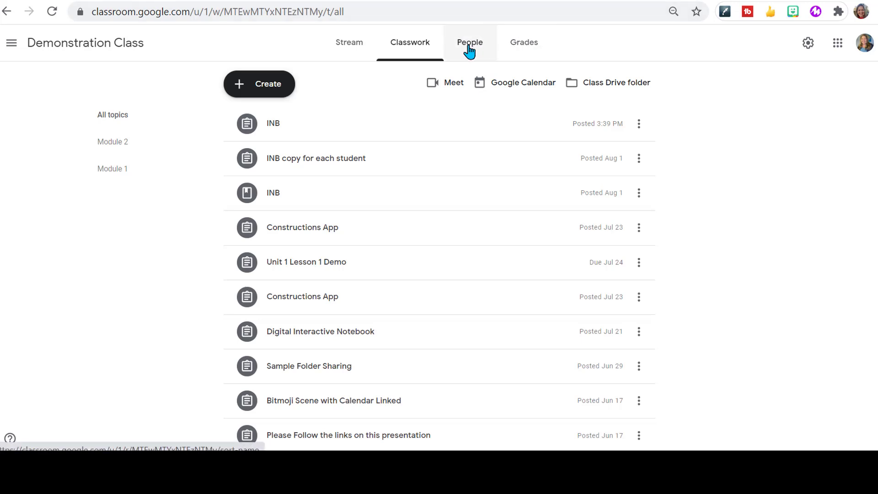
click(371, 131)
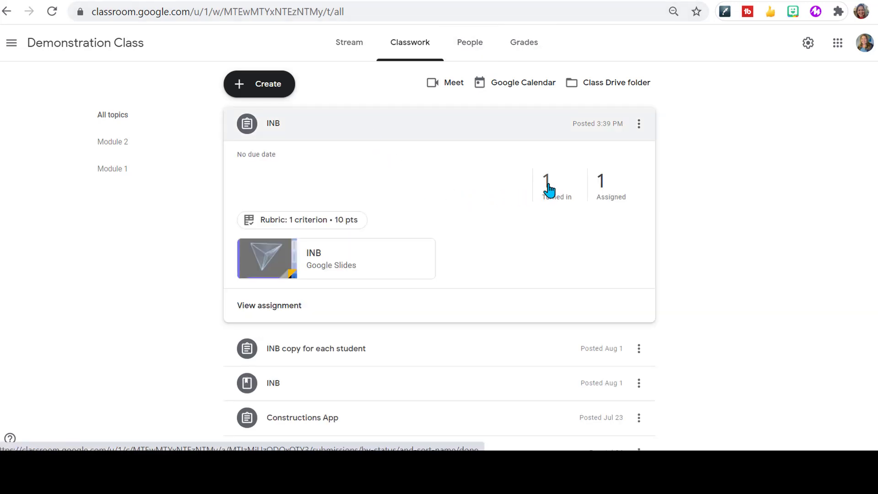
click(551, 192)
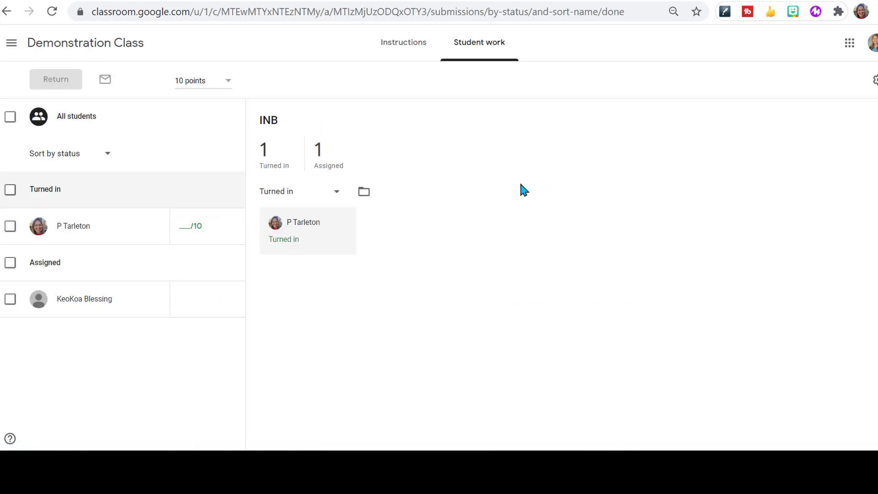
click(308, 228)
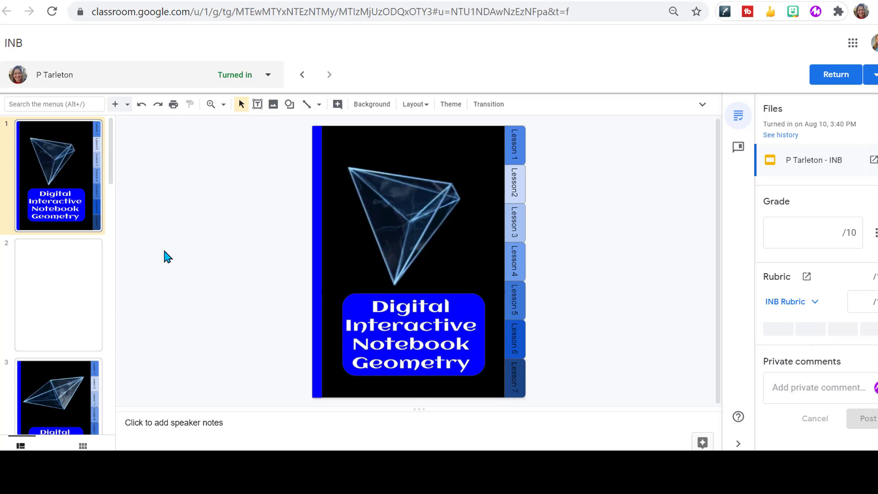
- Grade the submission by selecting different INB Rubric levels in turn, ending on Minimally complete
drag(110, 171, 113, 257)
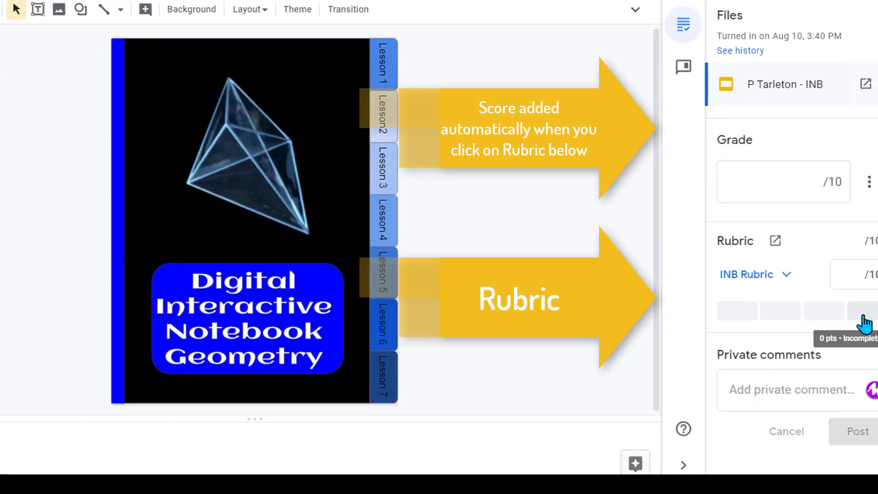
click(866, 323)
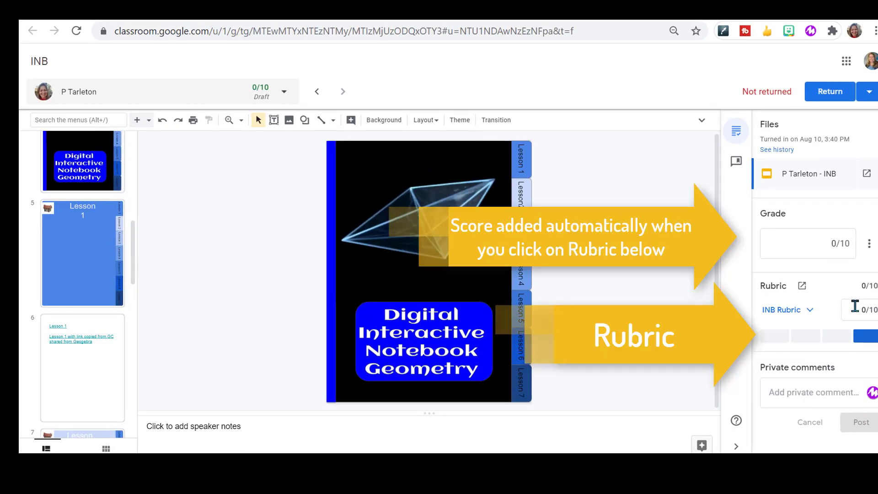
click(770, 339)
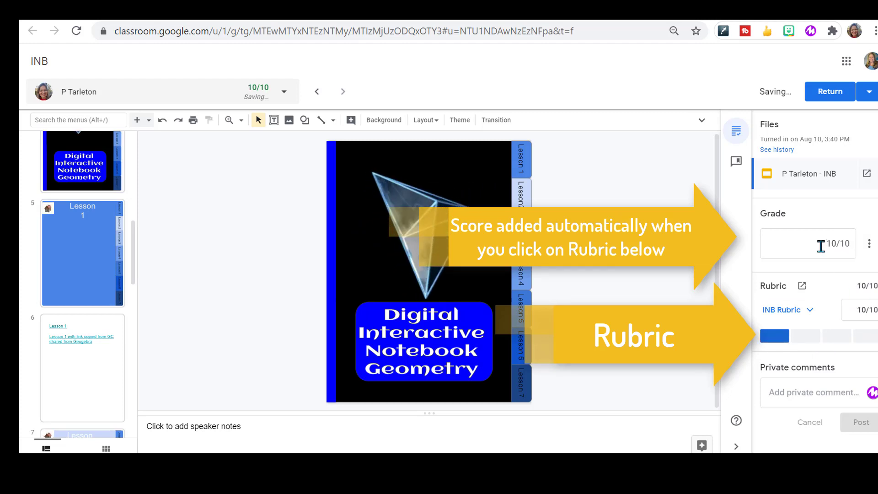
click(811, 340)
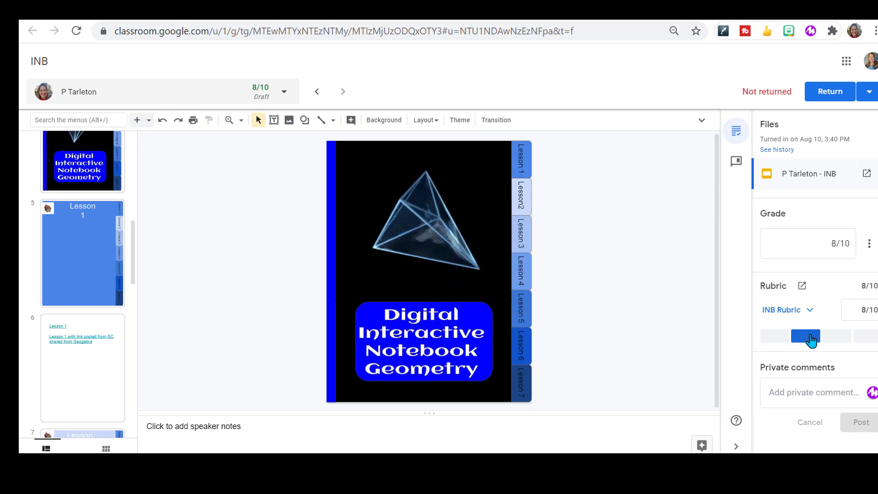
click(837, 339)
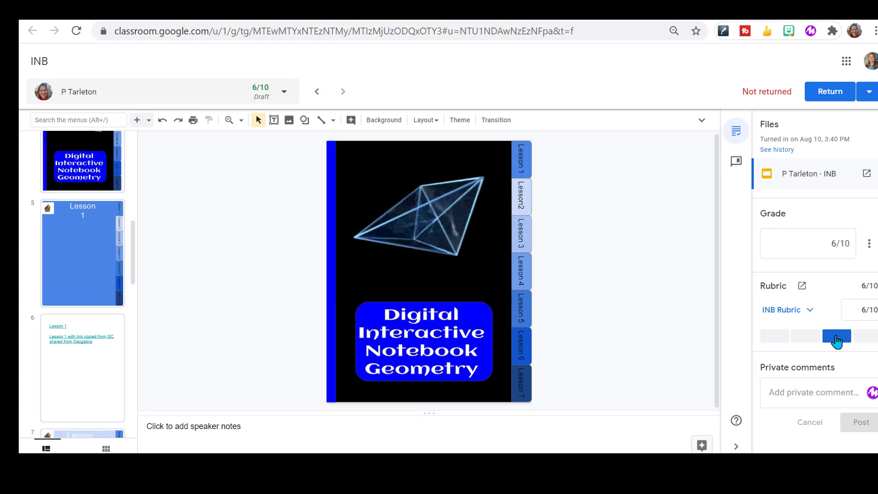
click(776, 336)
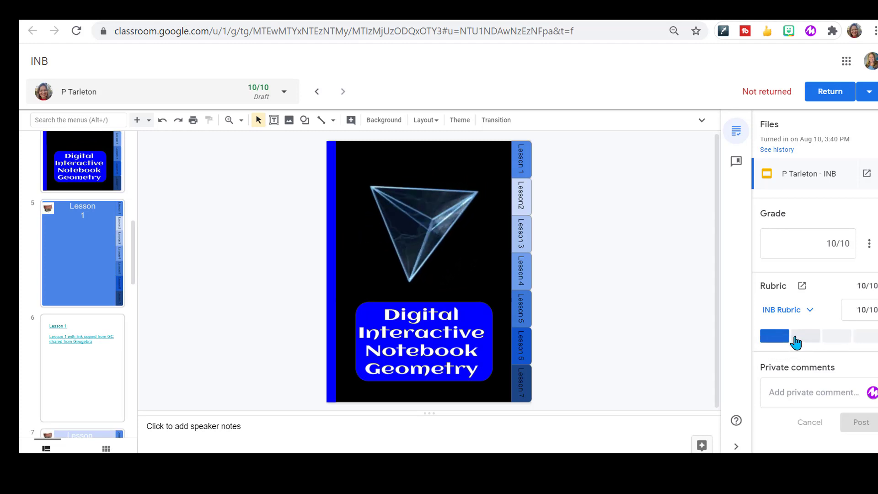
click(807, 337)
click(837, 337)
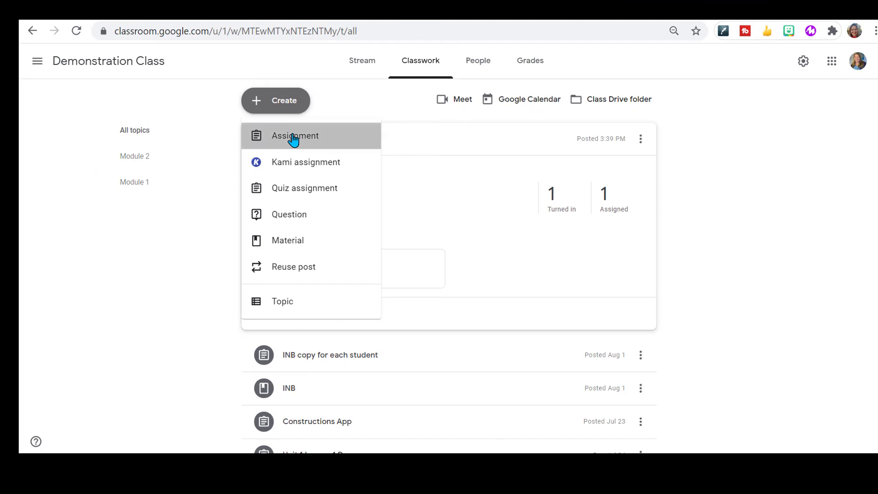
- Create a new assignment titled "Second Assignment"
click(293, 141)
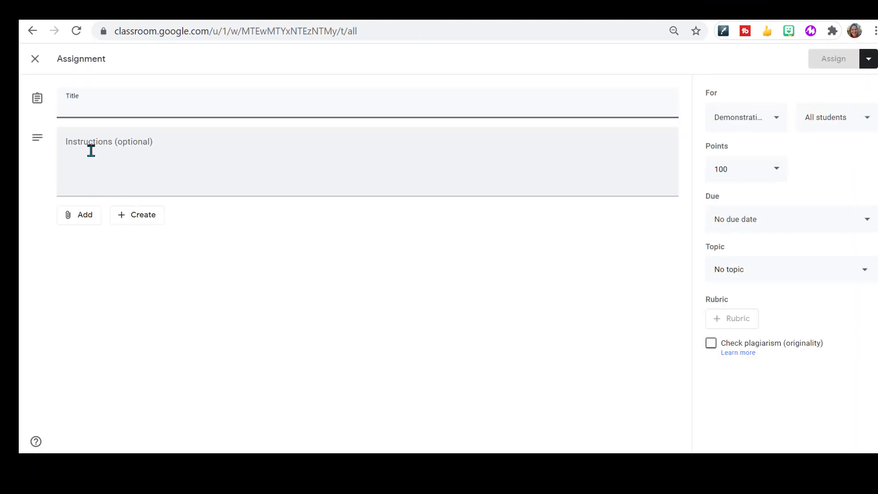
text(Second Assignment)
- Attach the INB slides file from Google Drive to the assignment
click(82, 218)
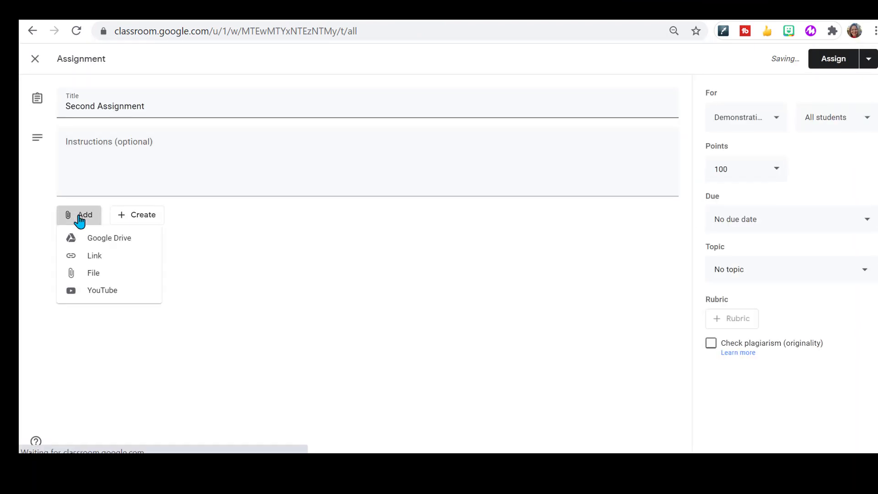
click(86, 237)
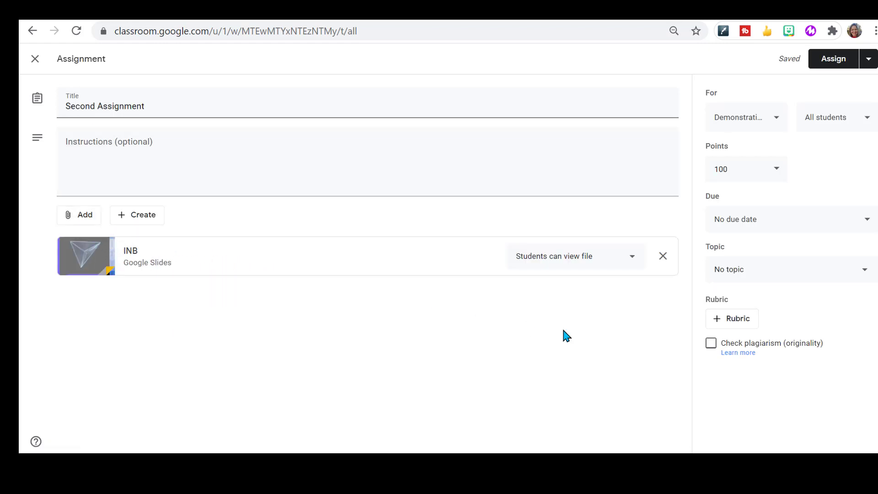
- Reuse an existing rubric by choosing the INB rubric from Demonstration Class
click(727, 324)
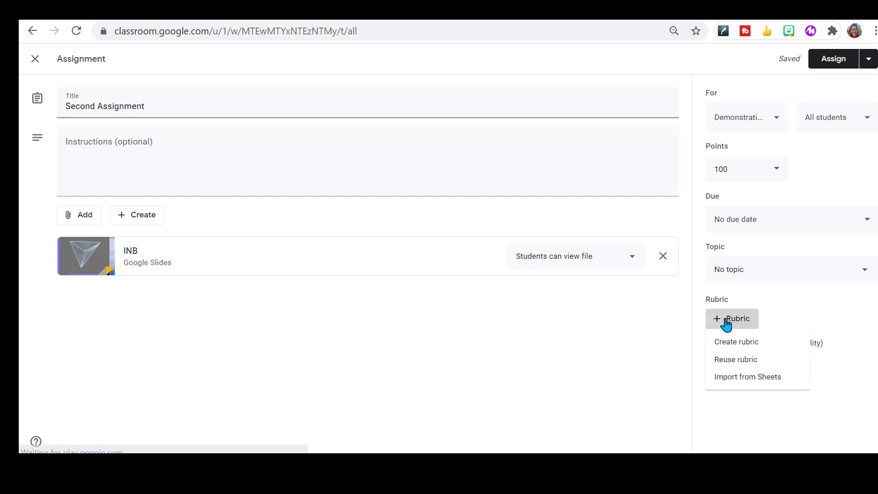
click(755, 366)
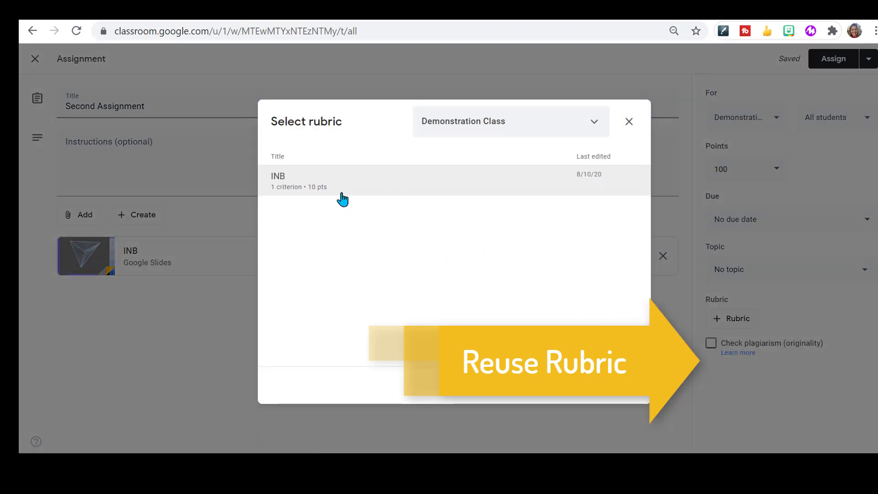
click(343, 187)
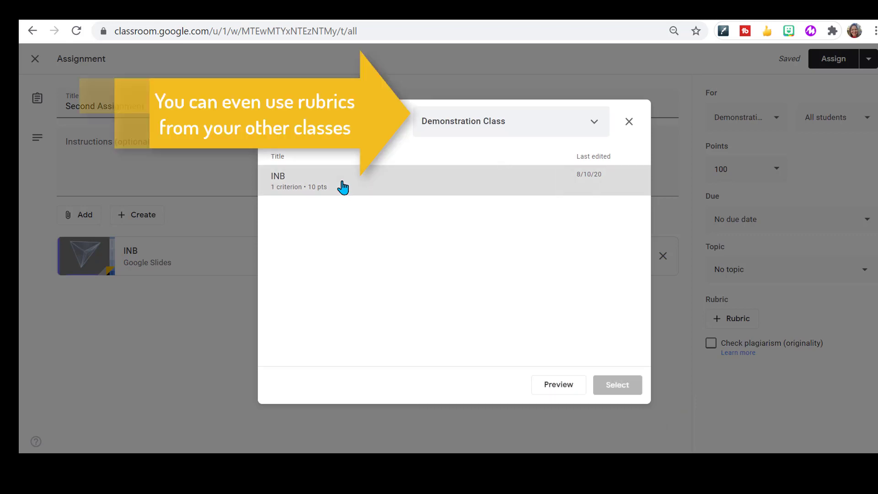